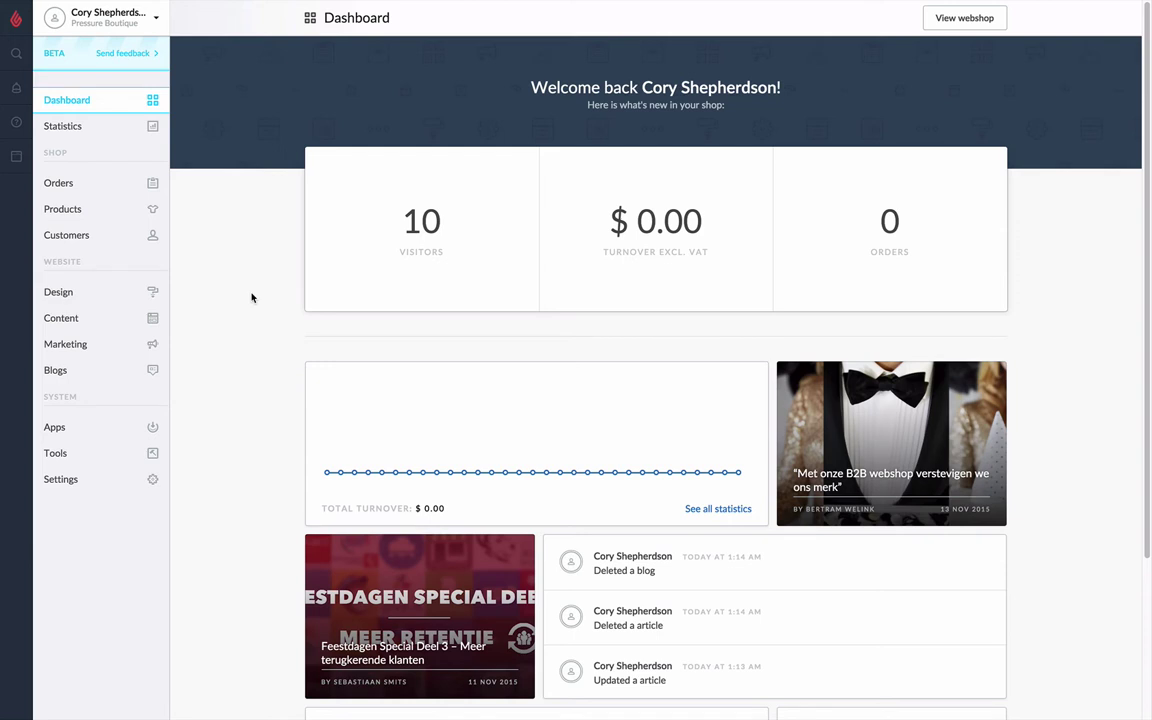
# - Open the Blogs overview under Website, which lists no blogs yet
pyautogui.click(155, 370)
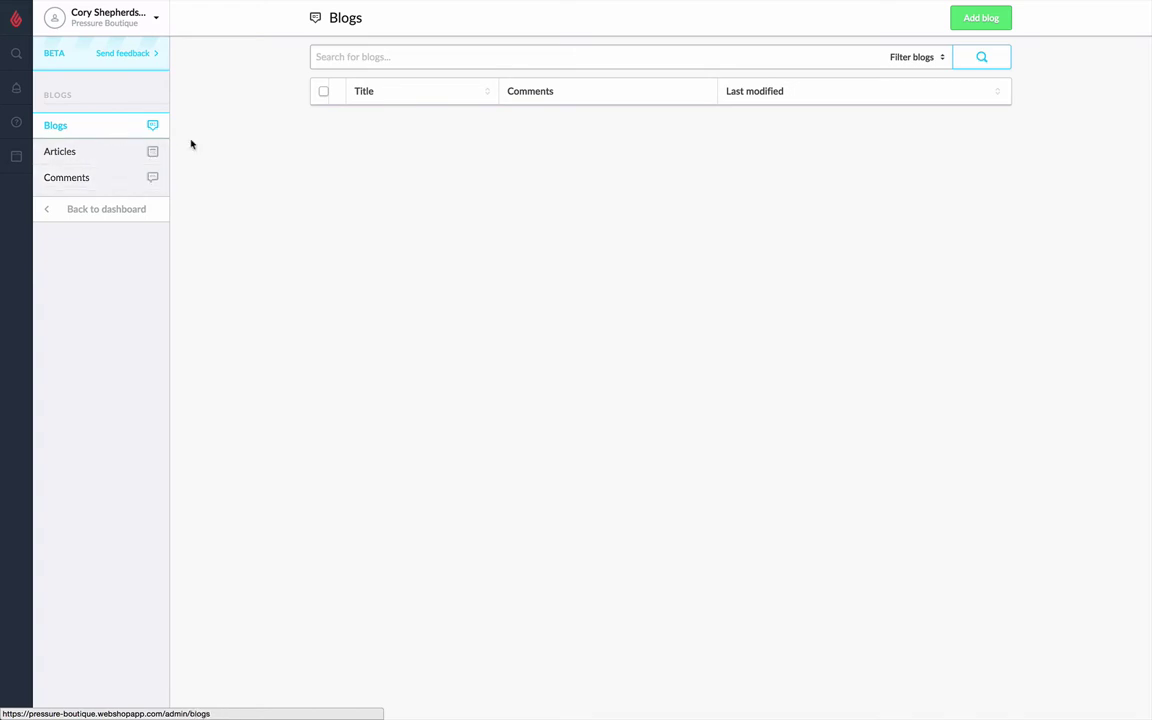
# - Add a blog titled 'My New Blog' with URL my-new-blog and save it
pyautogui.click(980, 20)
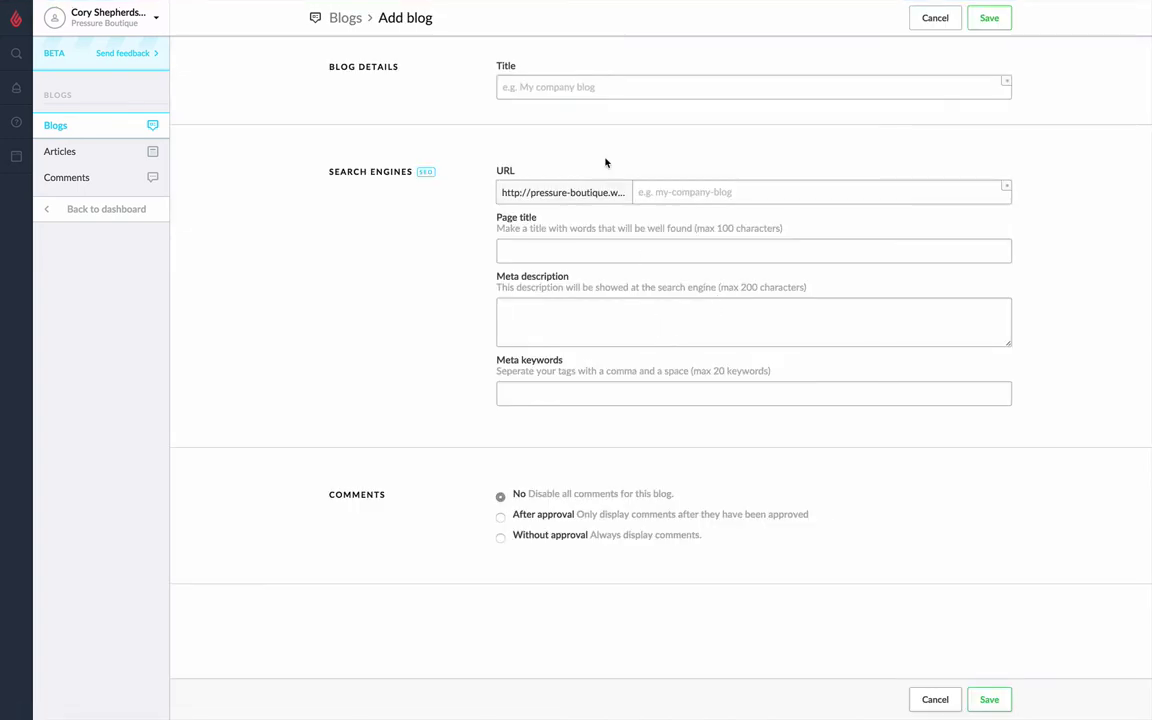
pyautogui.click(591, 85)
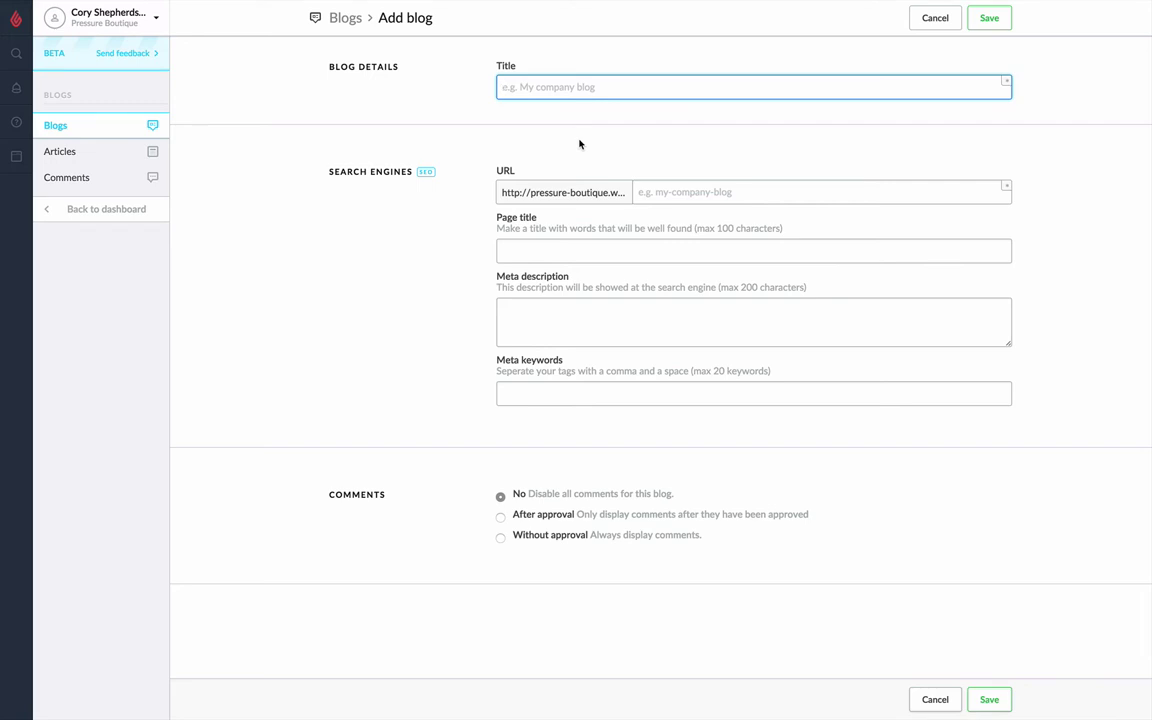
pyautogui.write('My New B')
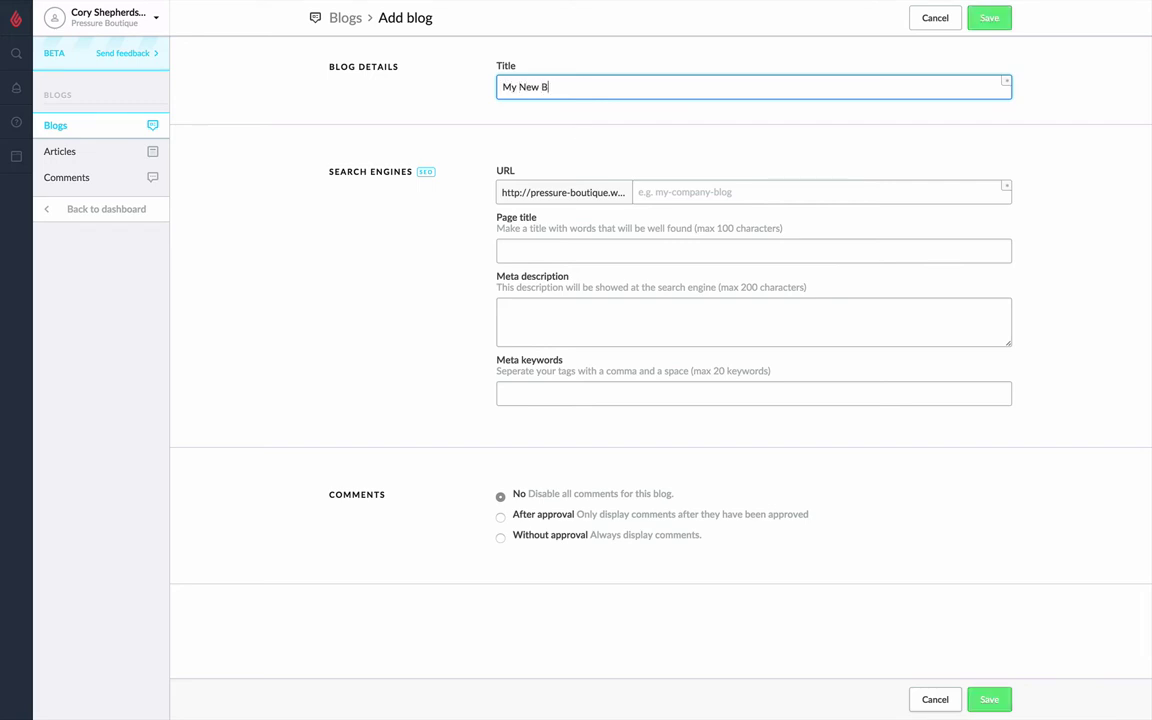
pyautogui.write('log')
pyautogui.click(400, 219)
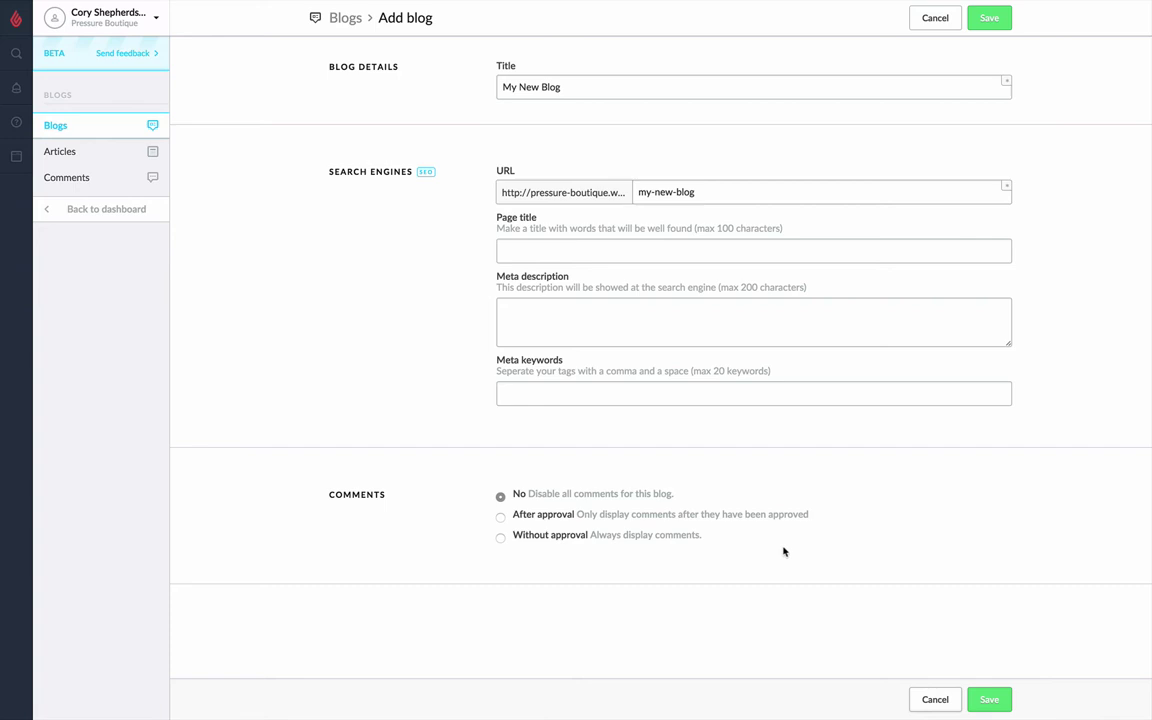
pyautogui.click(980, 698)
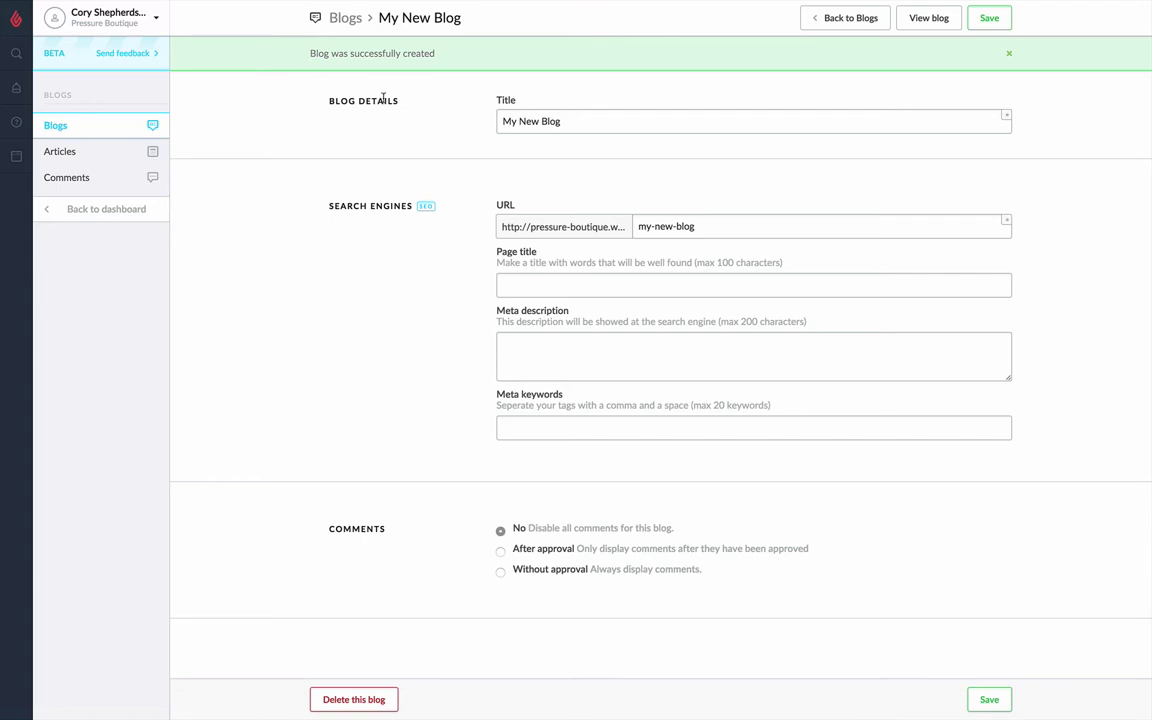
# - Create a new article titled 'My first post!' and assign it to the blog My New Blog
pyautogui.click(90, 155)
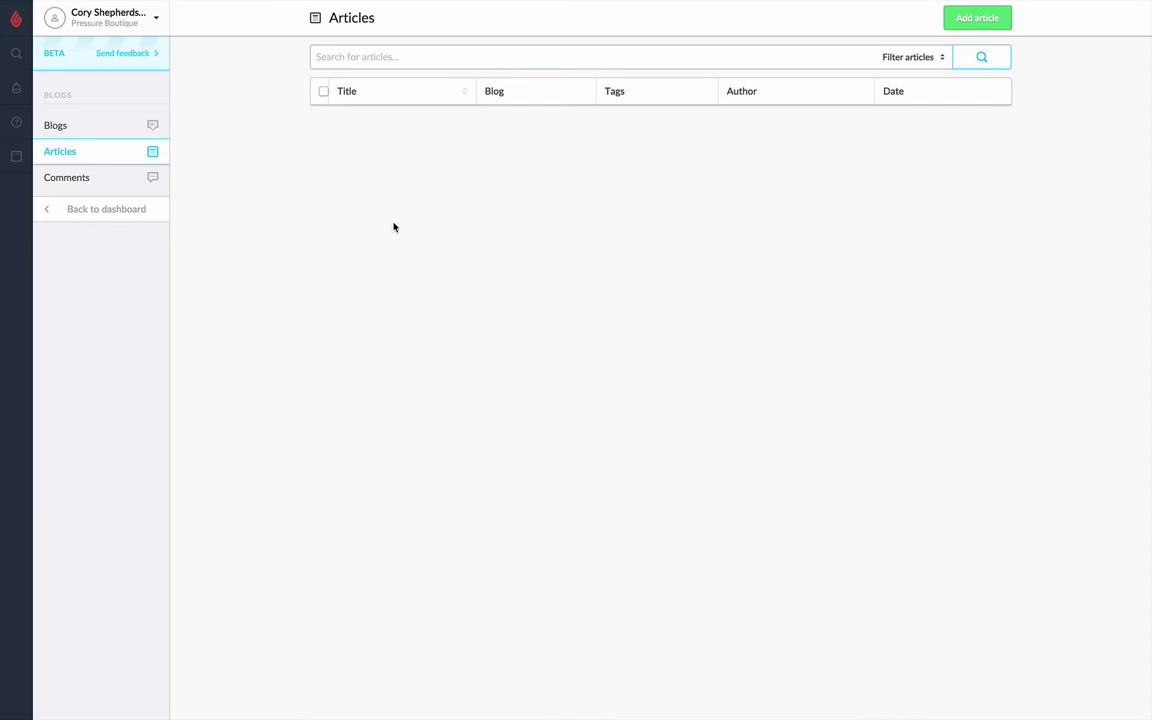
pyautogui.click(1000, 18)
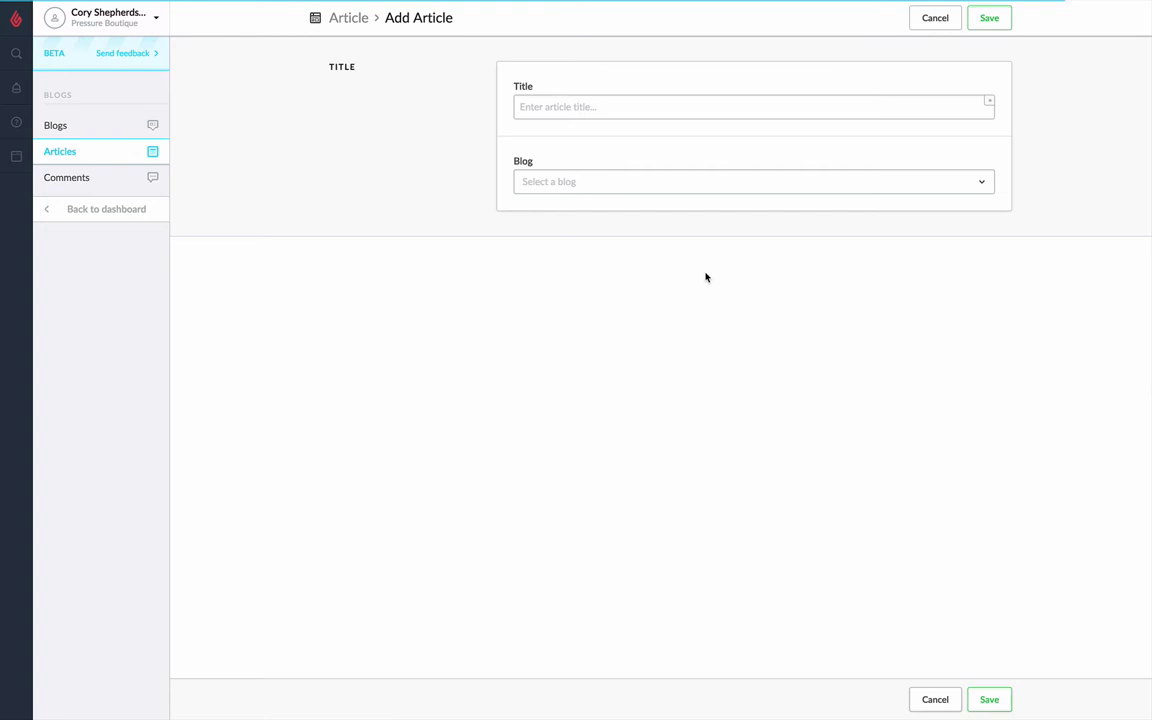
pyautogui.click(615, 108)
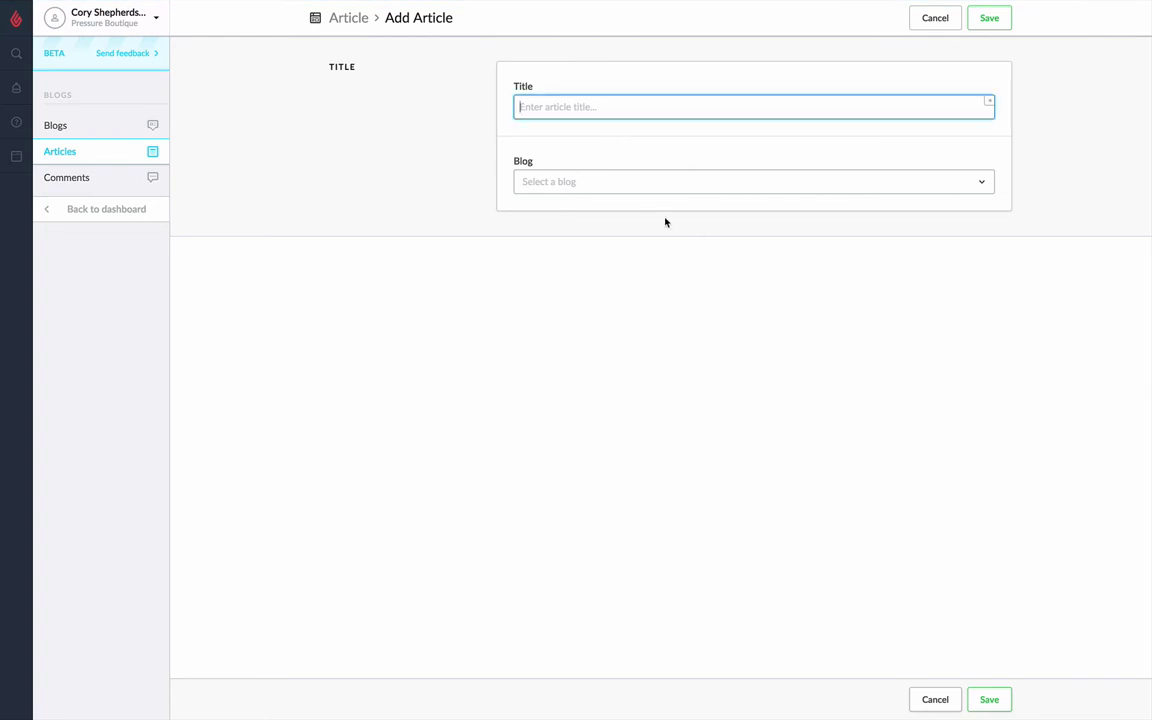
pyautogui.write('My frst')
pyautogui.press('BackSpace')
pyautogui.press('BackSpace')
pyautogui.press('BackSpace')
pyautogui.write('i')
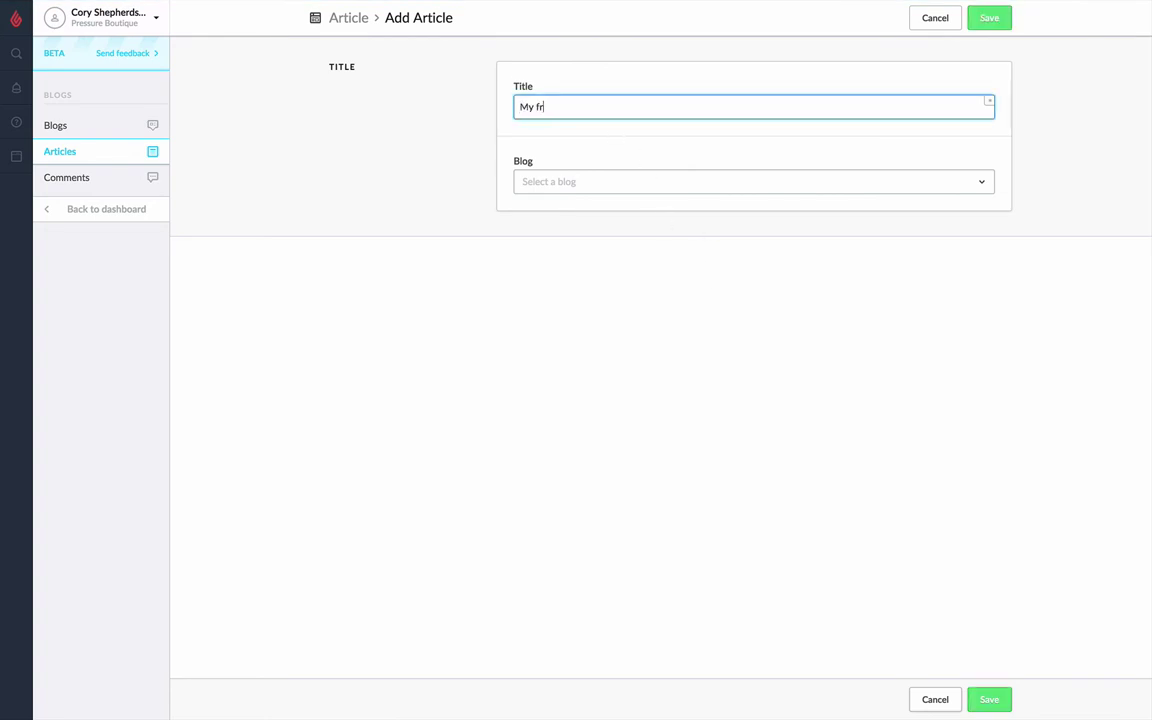
pyautogui.write('rst post!')
pyautogui.click(978, 181)
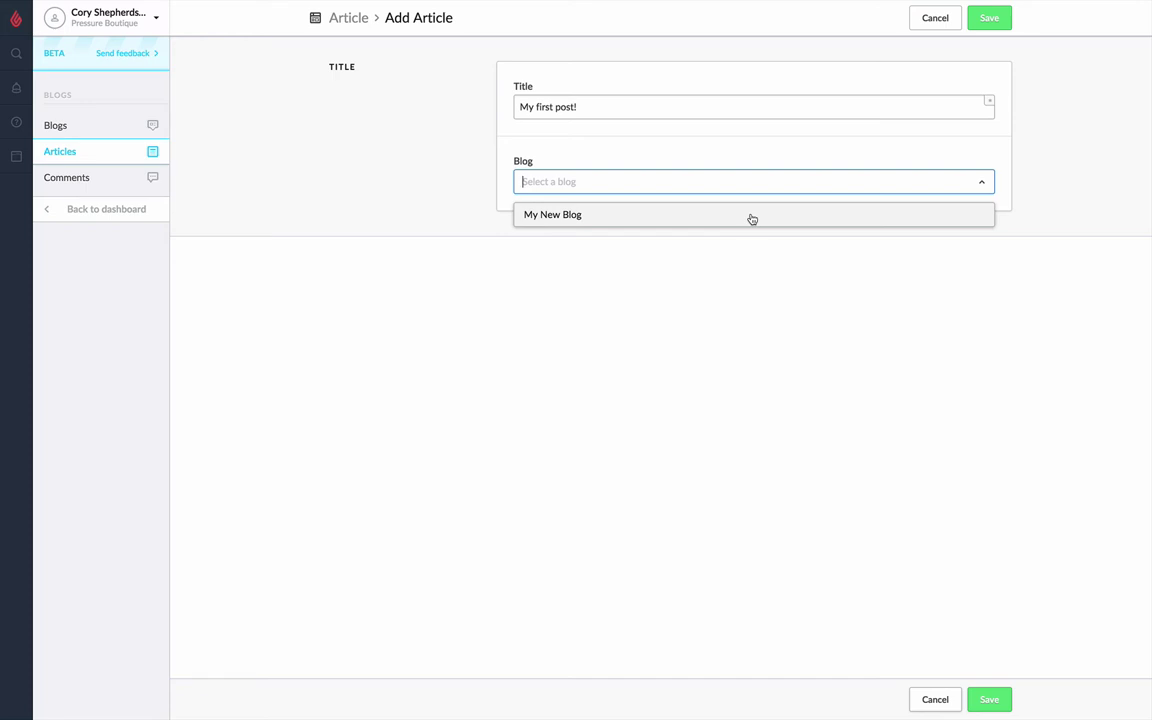
pyautogui.click(752, 216)
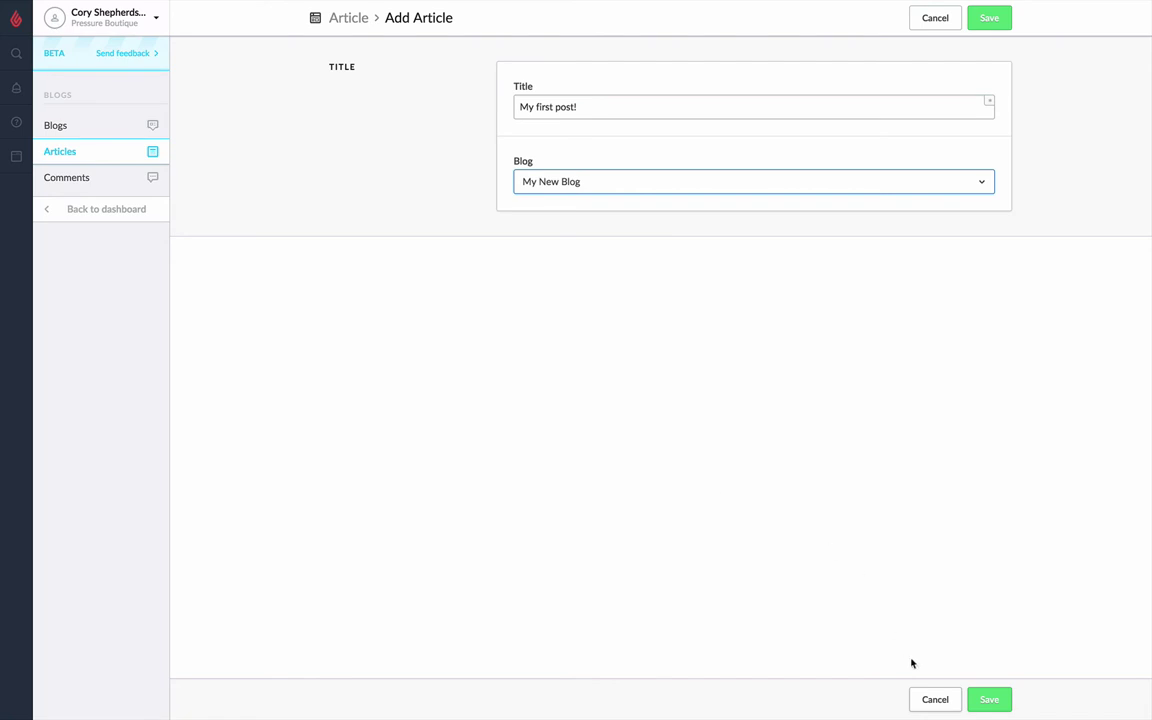
# - Save the new article and fill in the author's name and summary 'The first post of my blog!'
pyautogui.click(1002, 704)
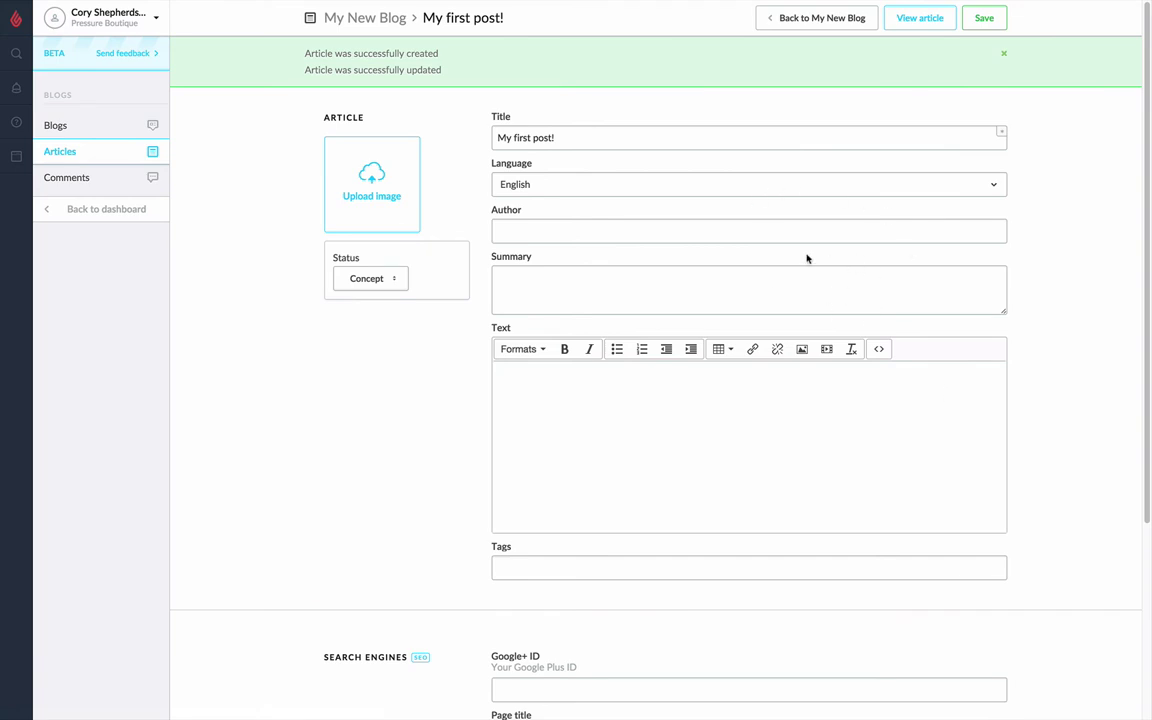
pyautogui.click(740, 232)
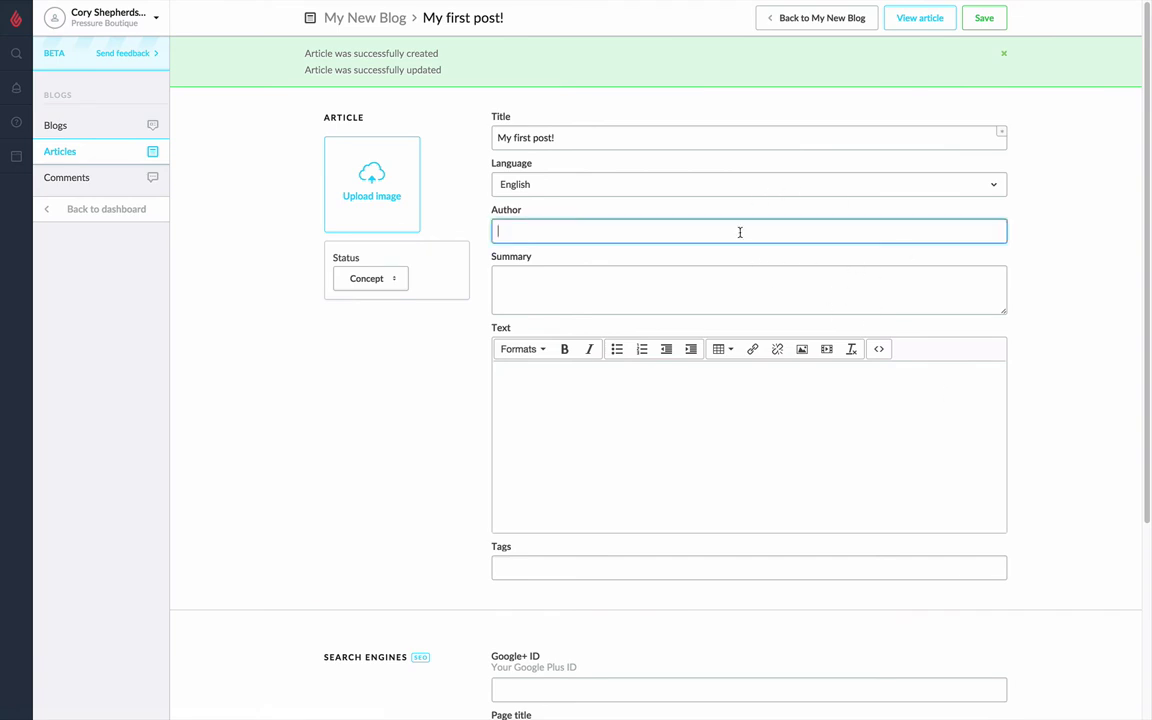
pyautogui.write('Cory S')
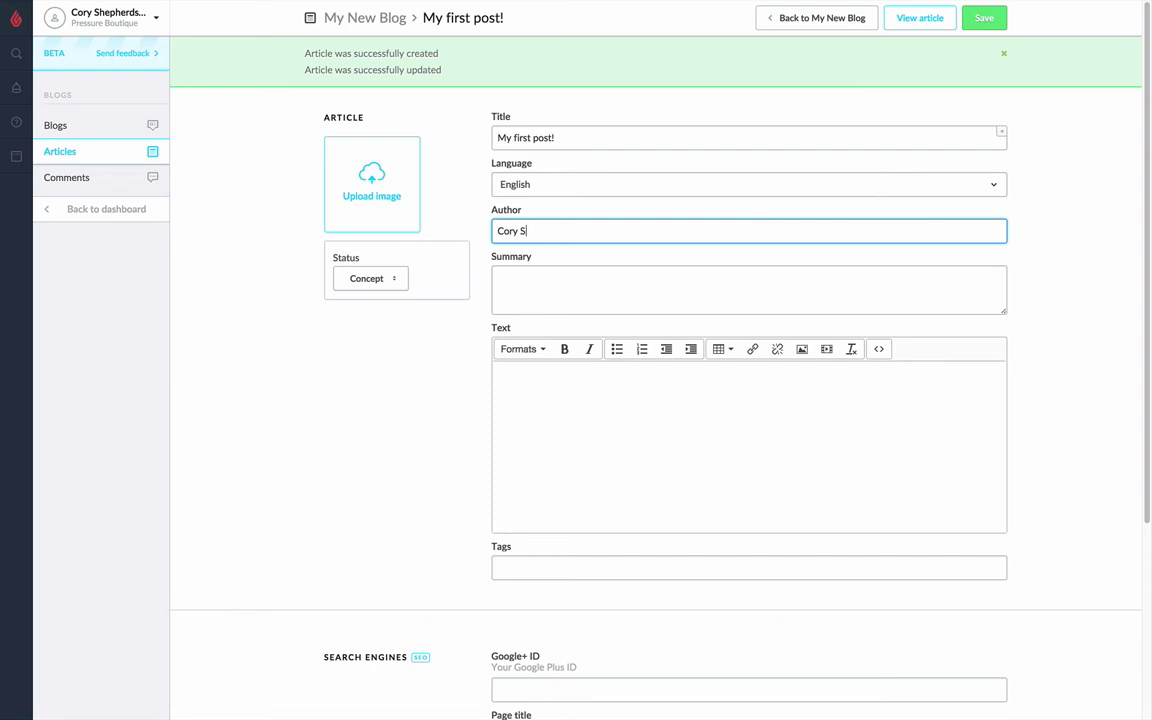
pyautogui.click(679, 288)
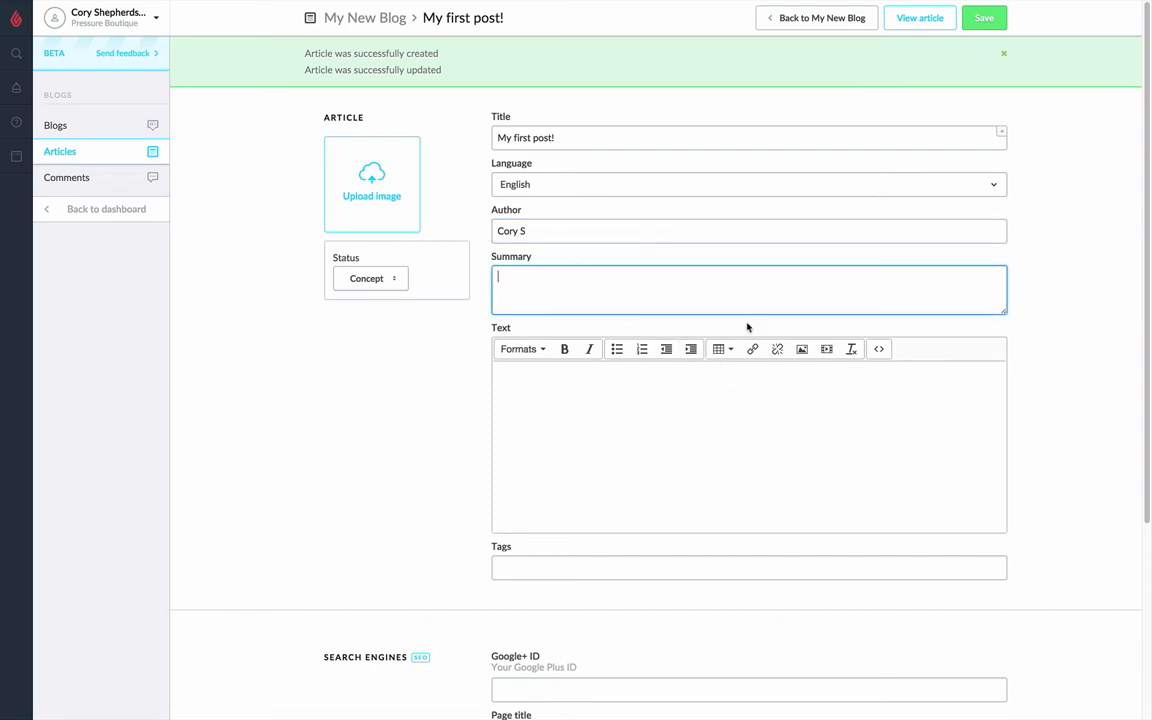
pyautogui.write('The first post of my blog!')
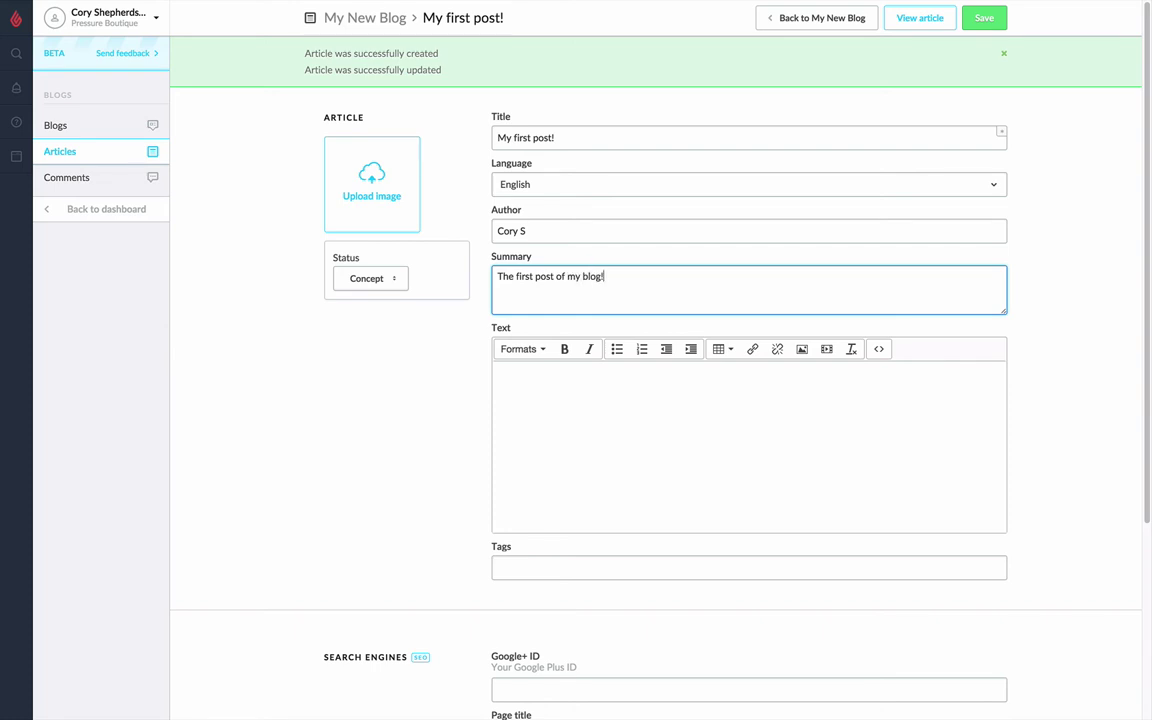
# - Enter the article body text 'These are my thoughts and feelings'
pyautogui.click(717, 468)
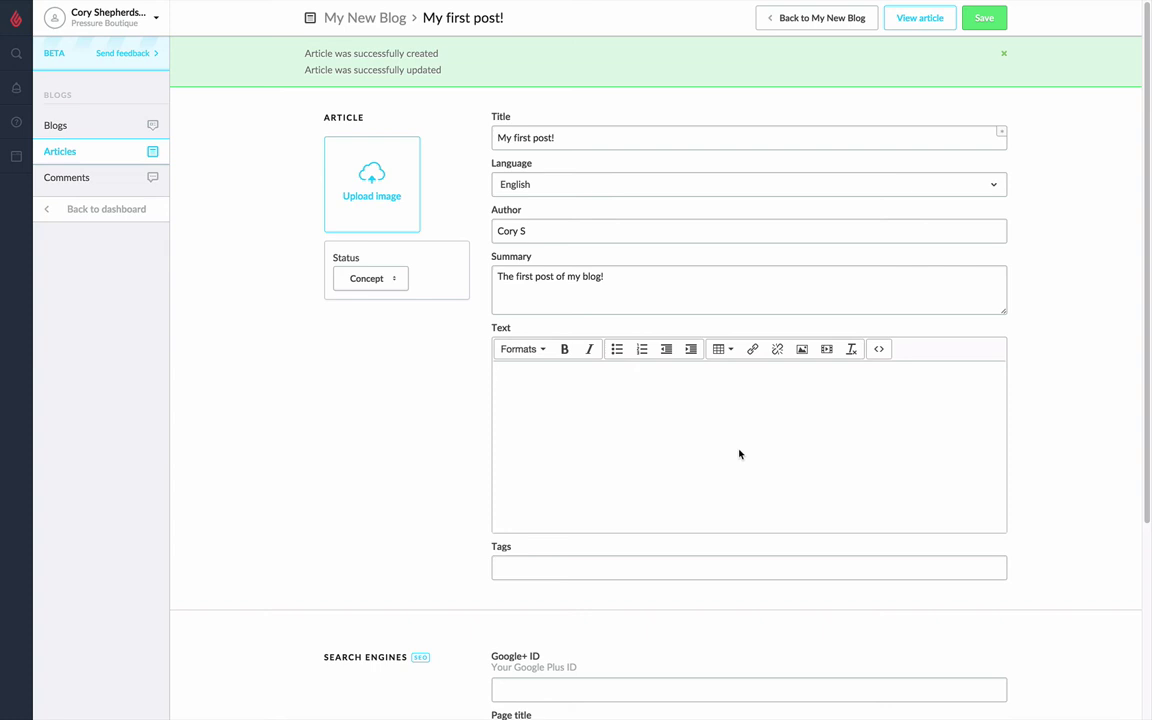
pyautogui.write('These are my thoughts and feelings.')
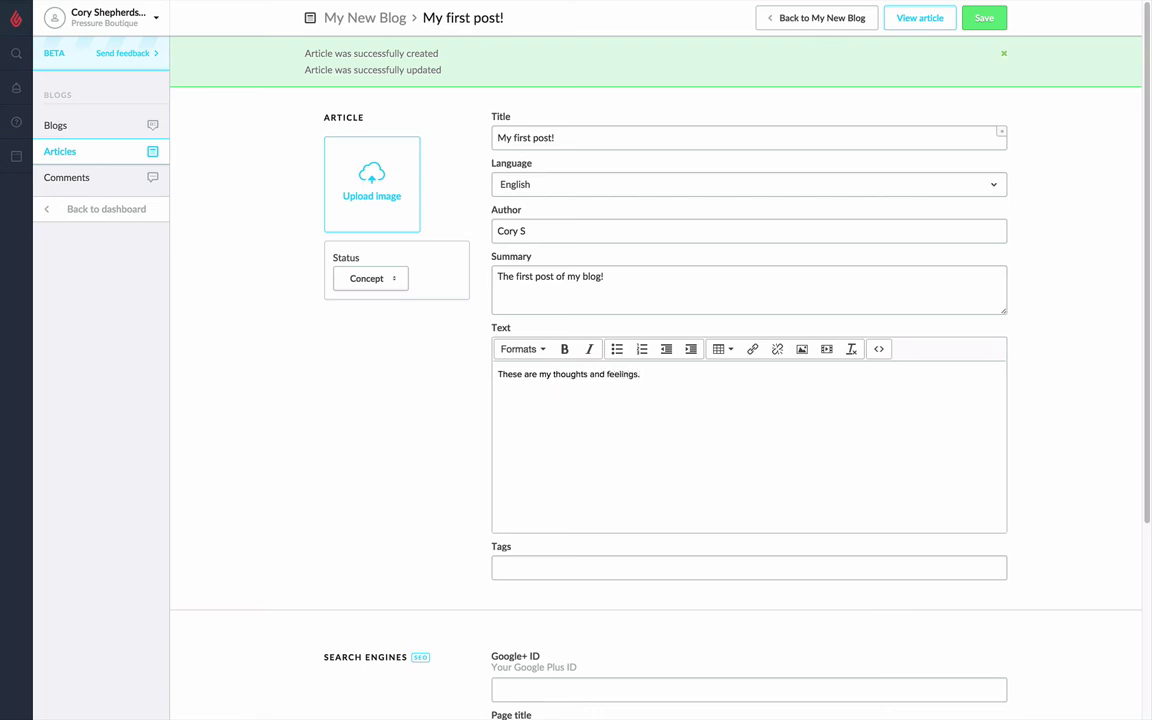
pyautogui.press('Tab')
# - Save the My first post! article with its new body text, status still Concept
pyautogui.scroll(-2, 615, 543)
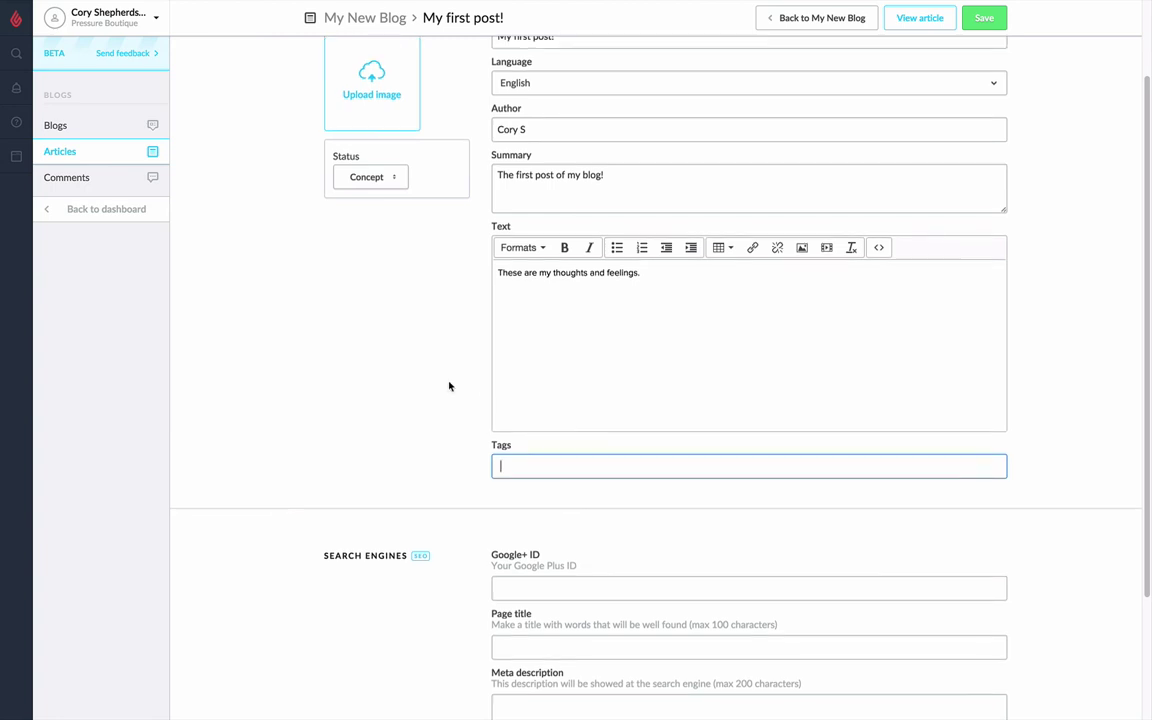
pyautogui.scroll(-3, 450, 386)
pyautogui.rightClick(551, 459)
pyautogui.click(616, 624)
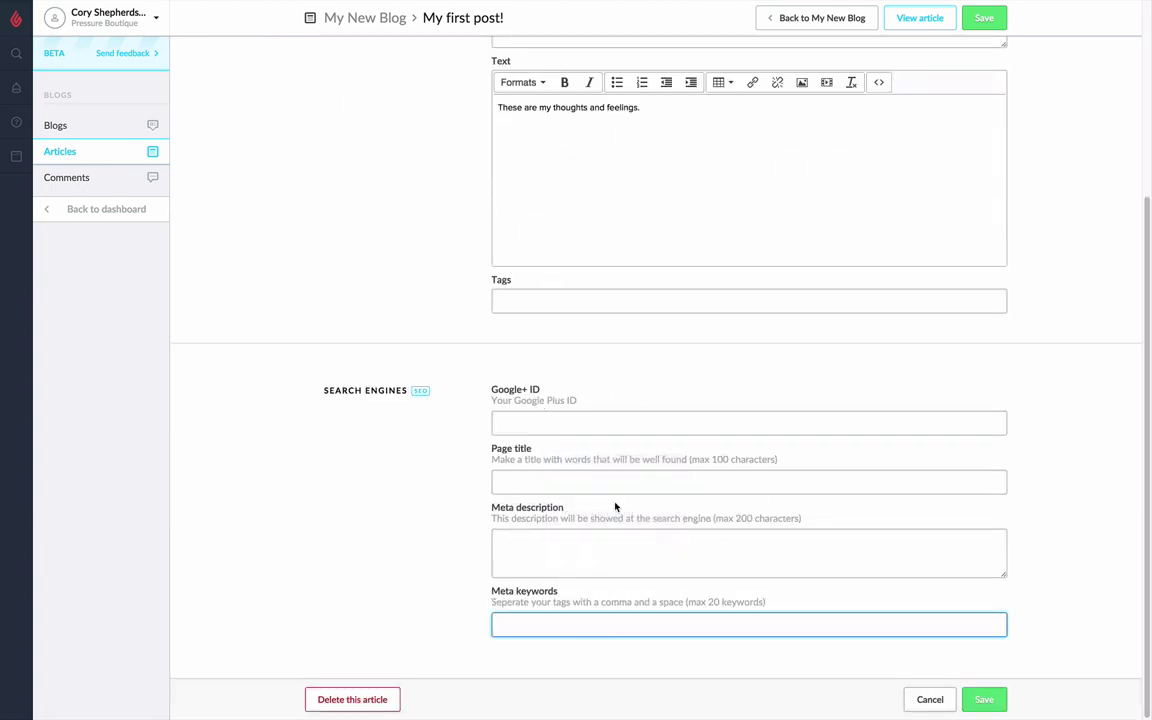
pyautogui.press('Return')
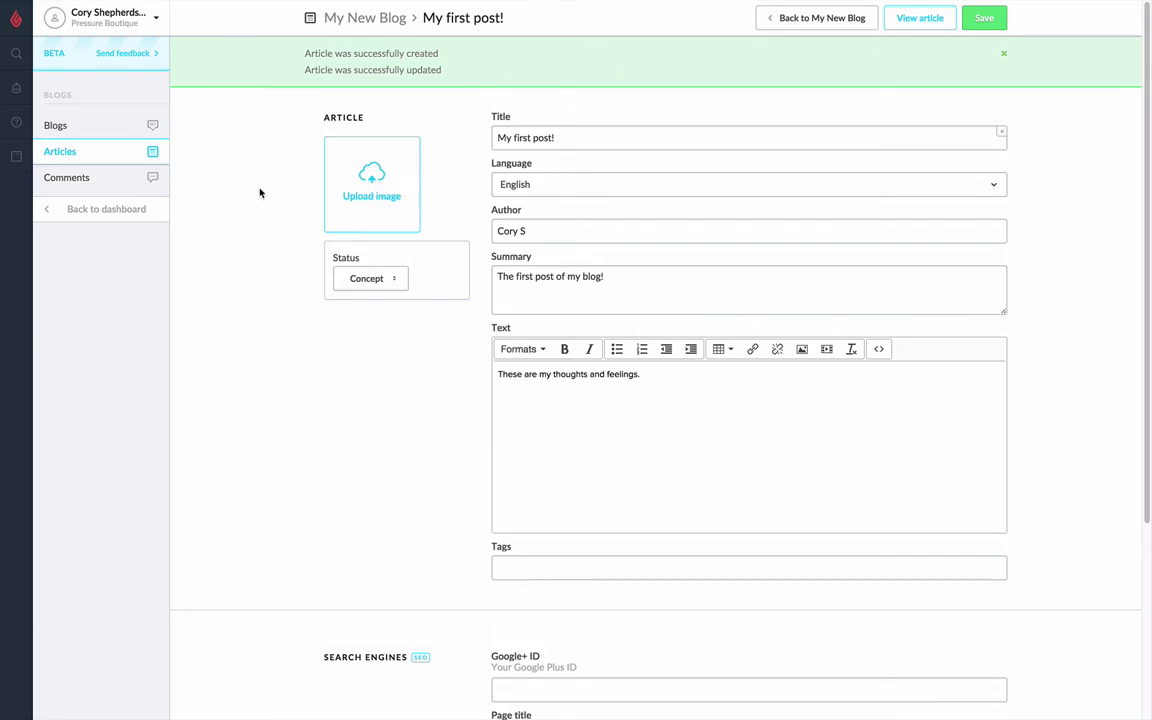
# - Save the My first post! article again, leaving its status as Concept
pyautogui.click(393, 285)
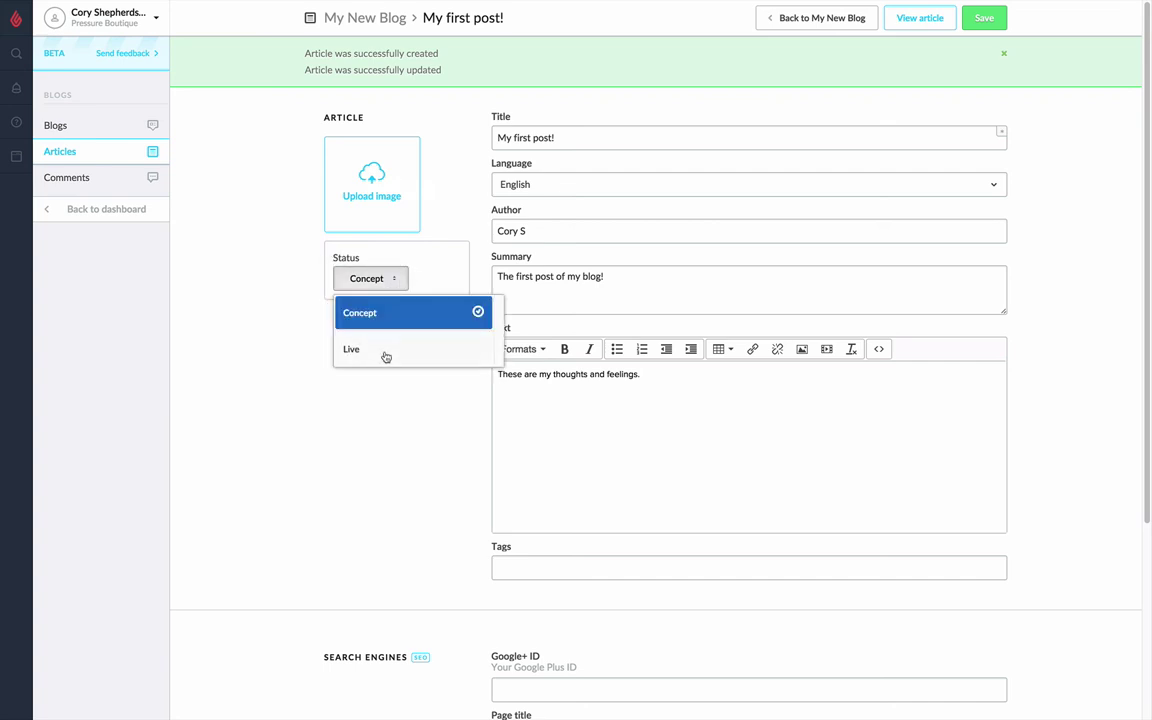
pyautogui.click(262, 301)
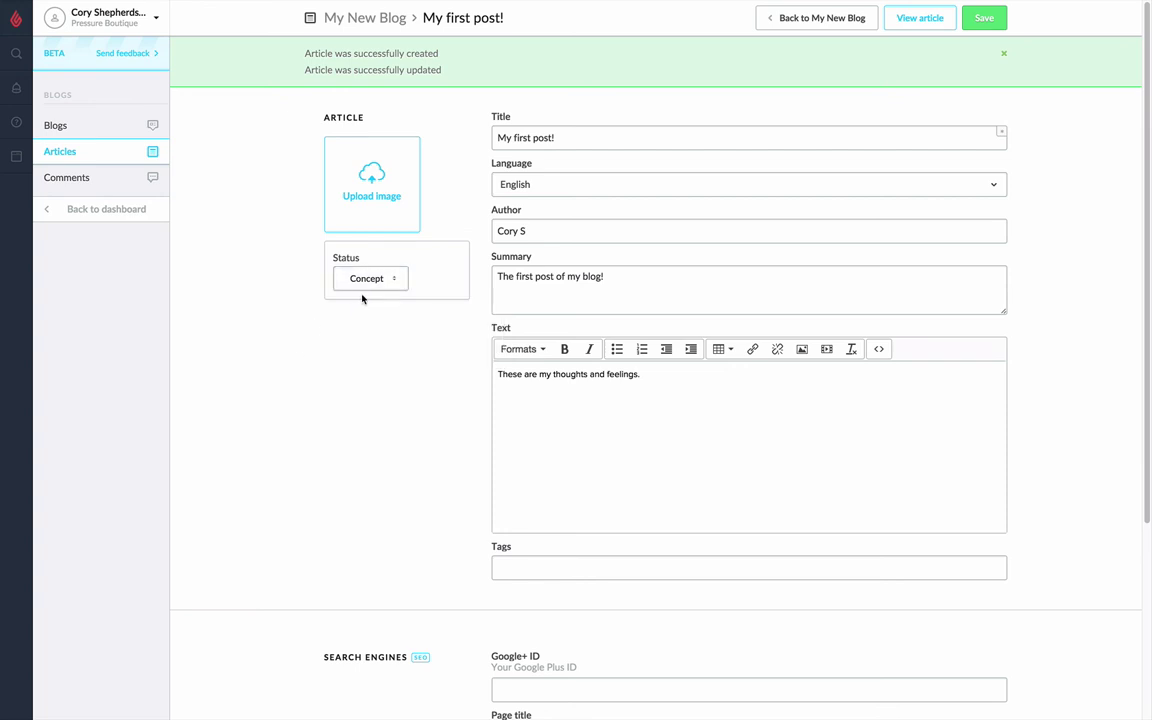
pyautogui.click(968, 22)
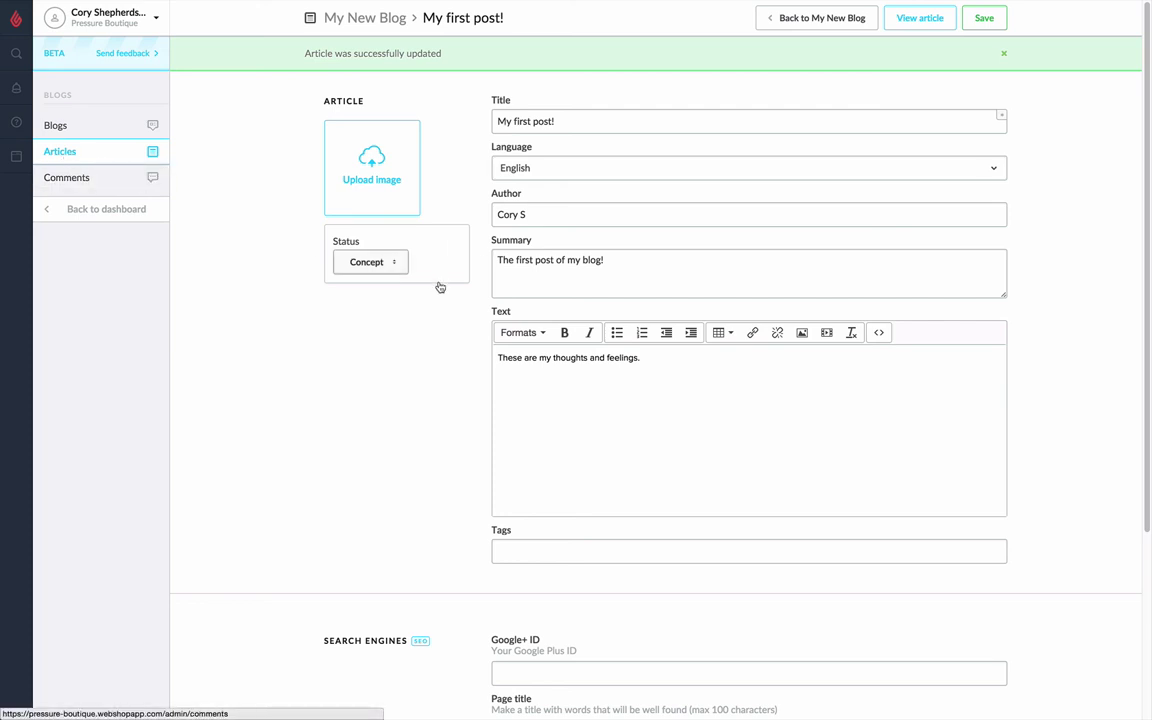
pyautogui.click(366, 262)
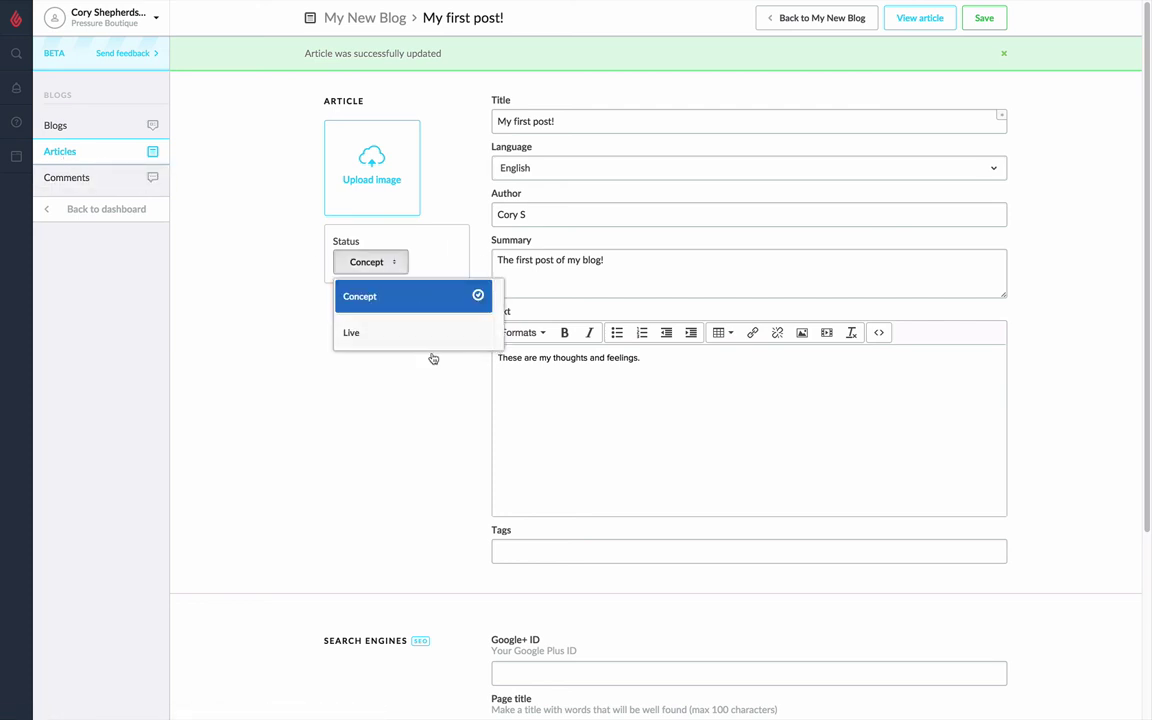
pyautogui.click(272, 272)
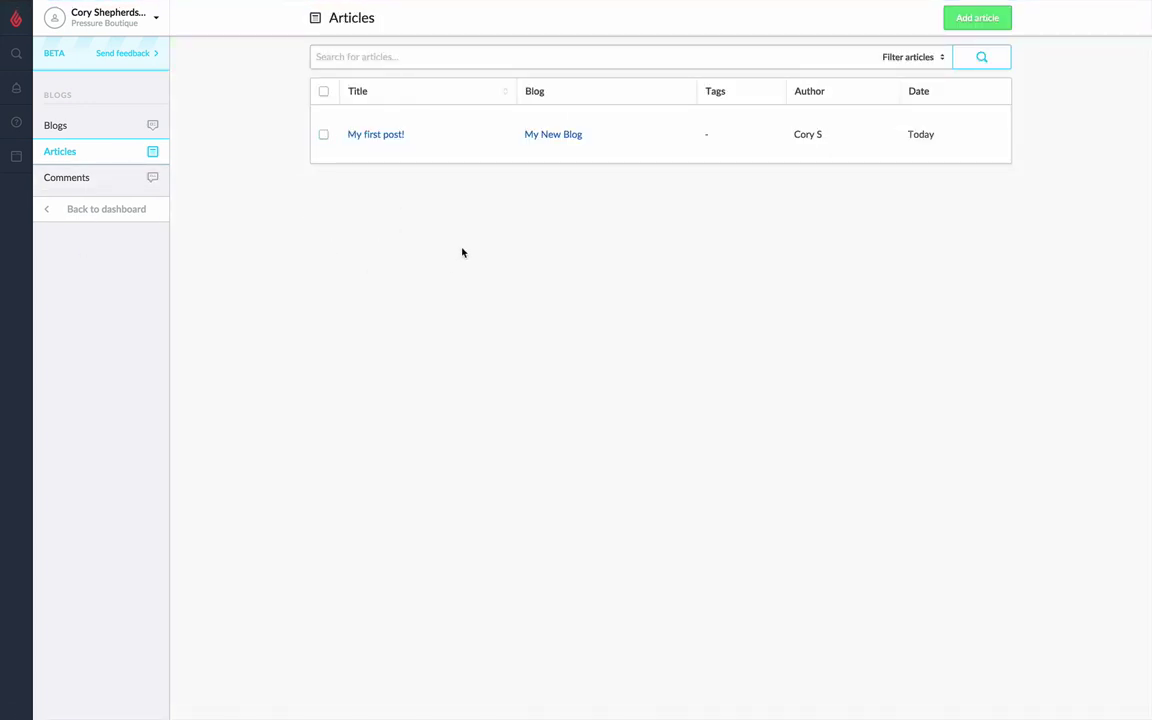
# - Publish My first post! with the 'Publish selected articles' bulk action, then view the storefront
pyautogui.click(323, 134)
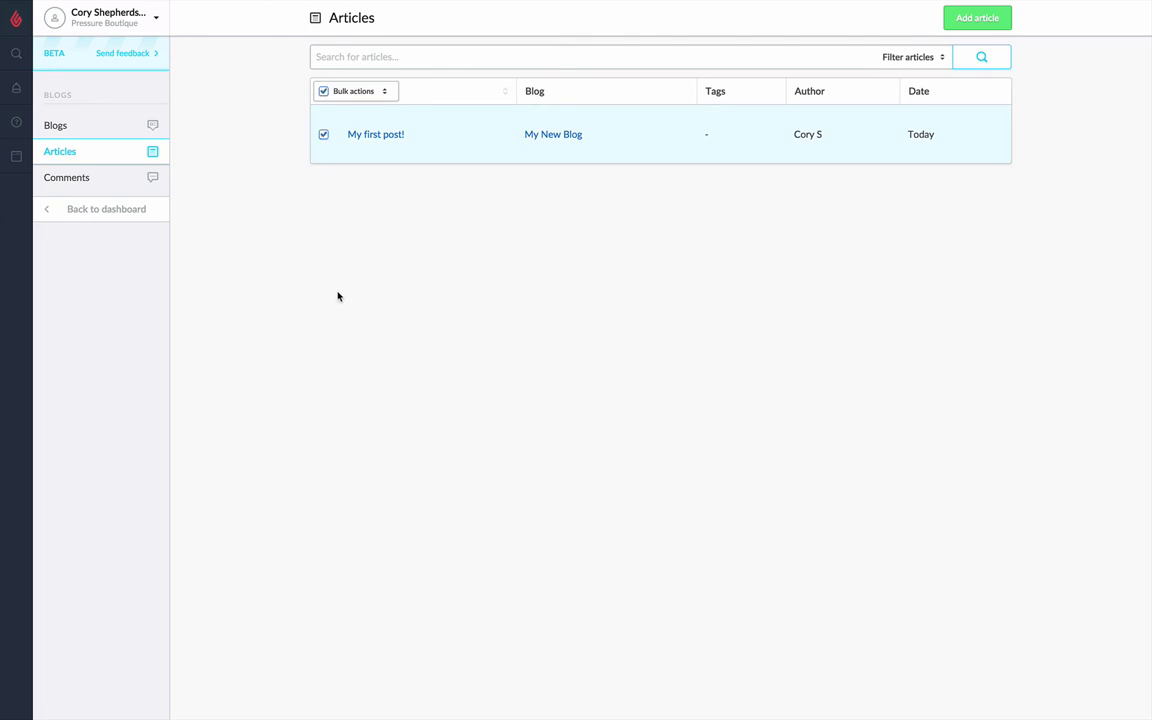
pyautogui.click(348, 91)
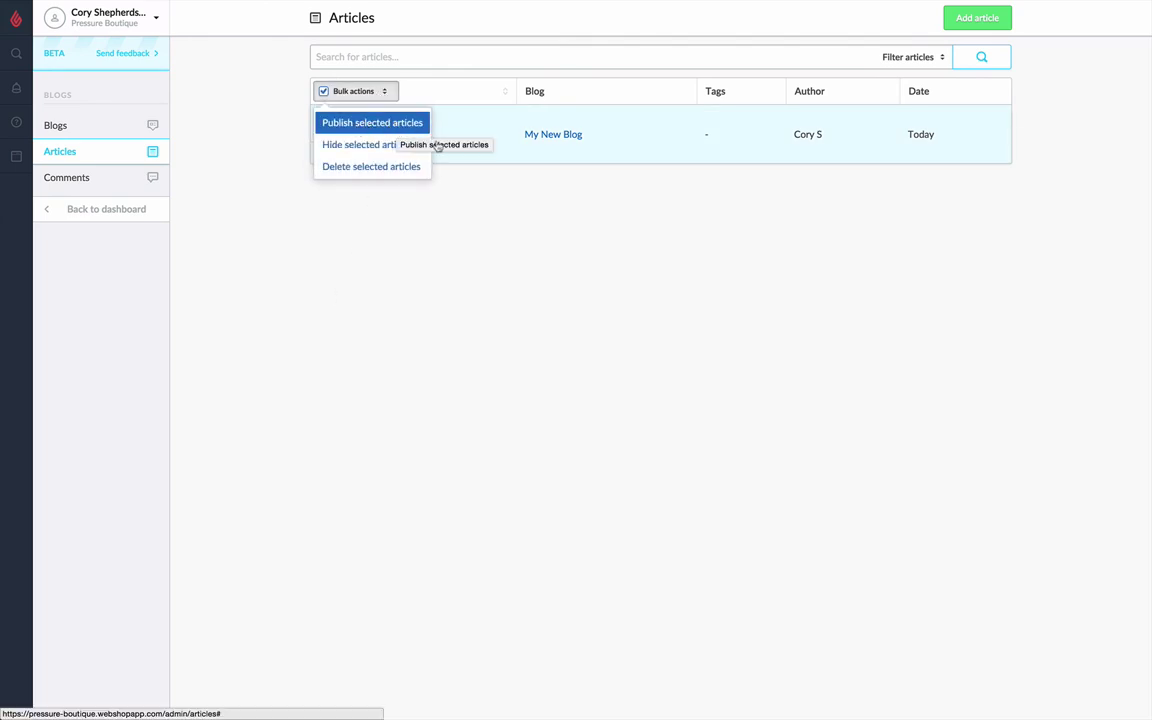
pyautogui.click(540, 257)
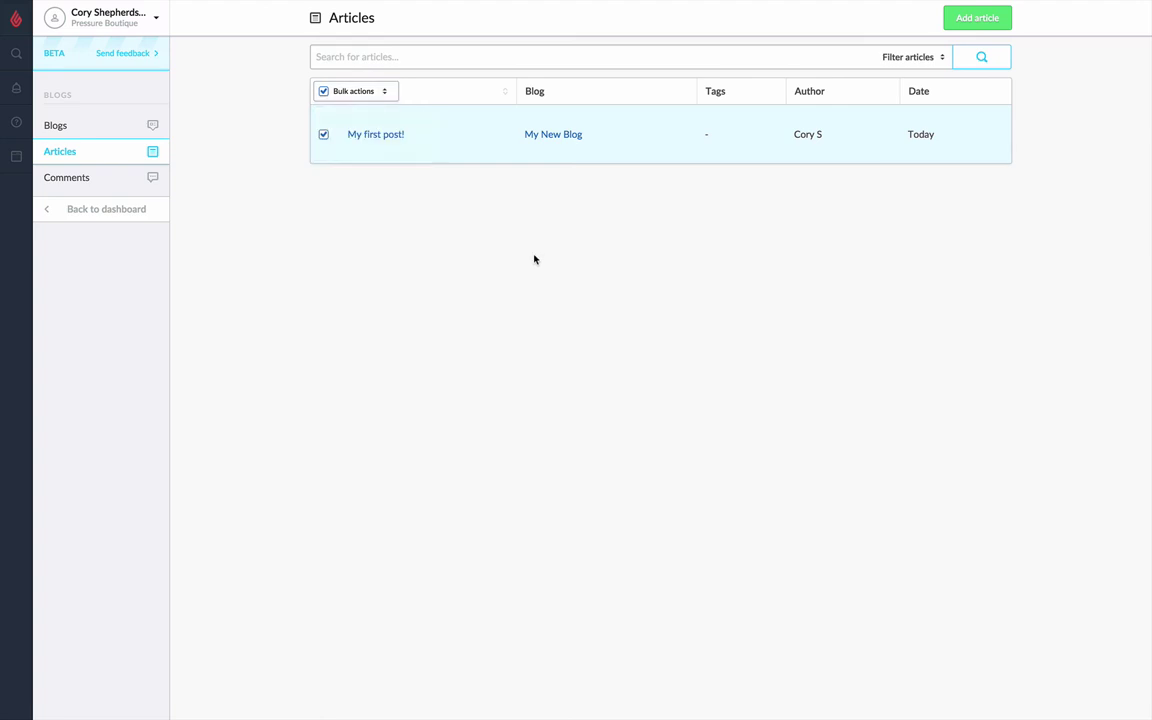
pyautogui.click(360, 92)
pyautogui.click(368, 124)
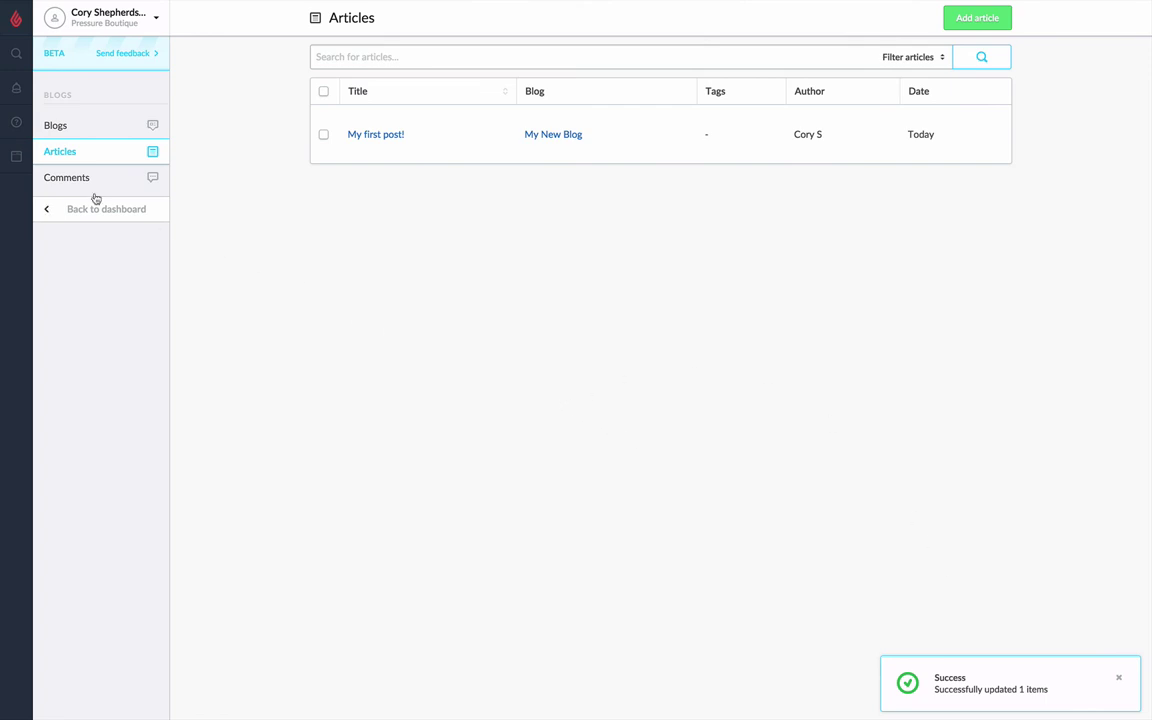
pyautogui.click(22, 163)
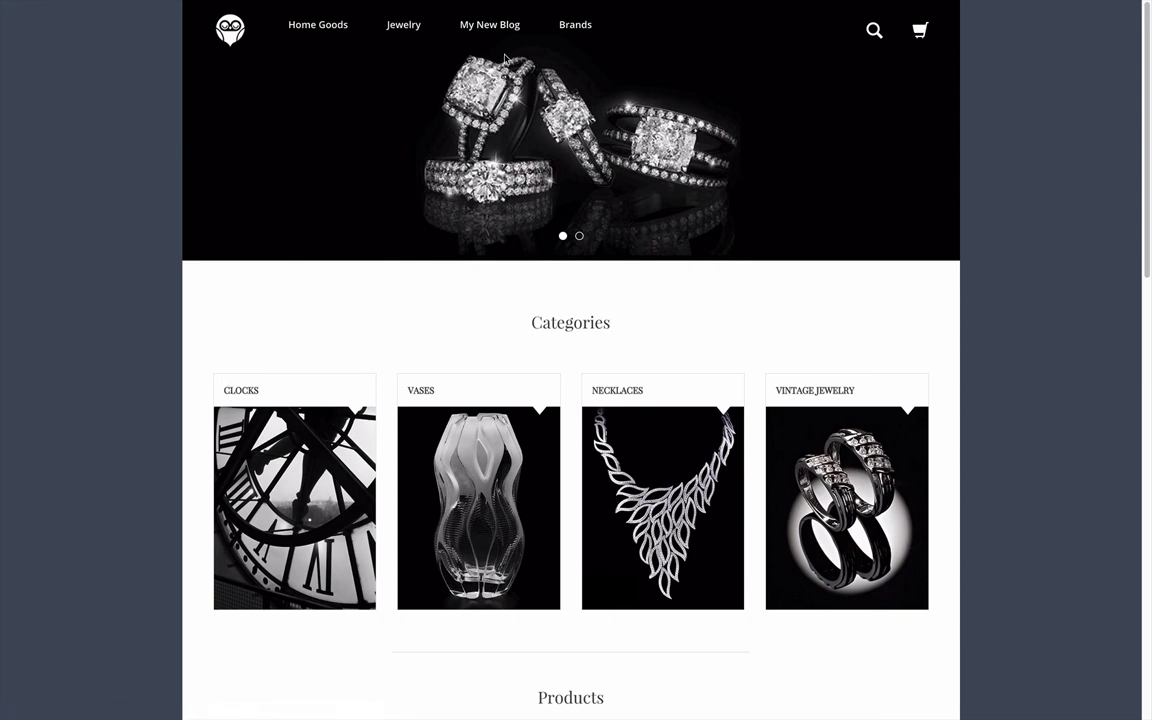
# - Open My first post! from the My New Blog submenu in the storefront's top navigation
pyautogui.moveTo(494, 30)
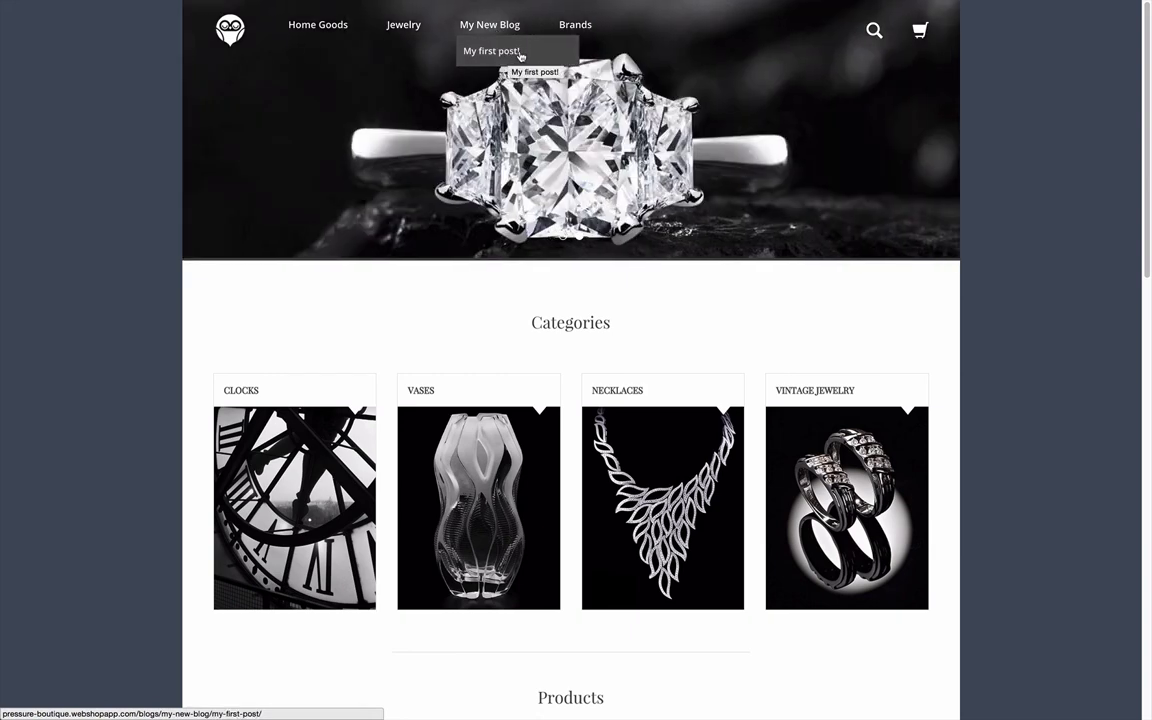
pyautogui.click(468, 51)
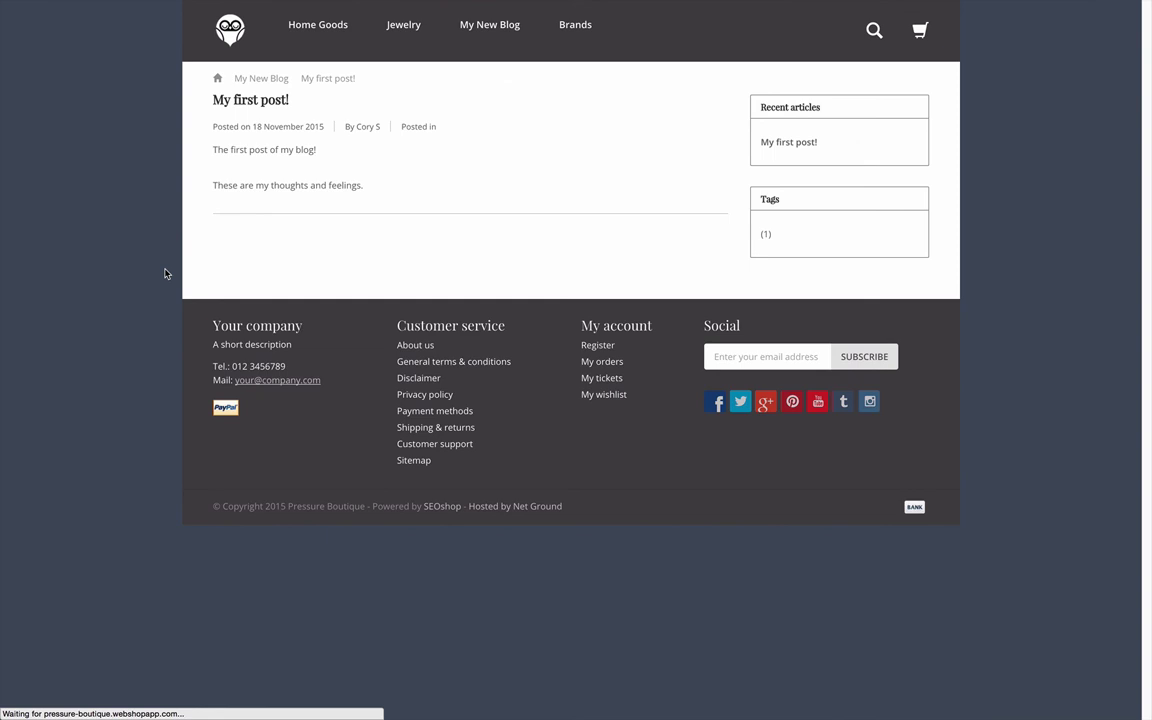